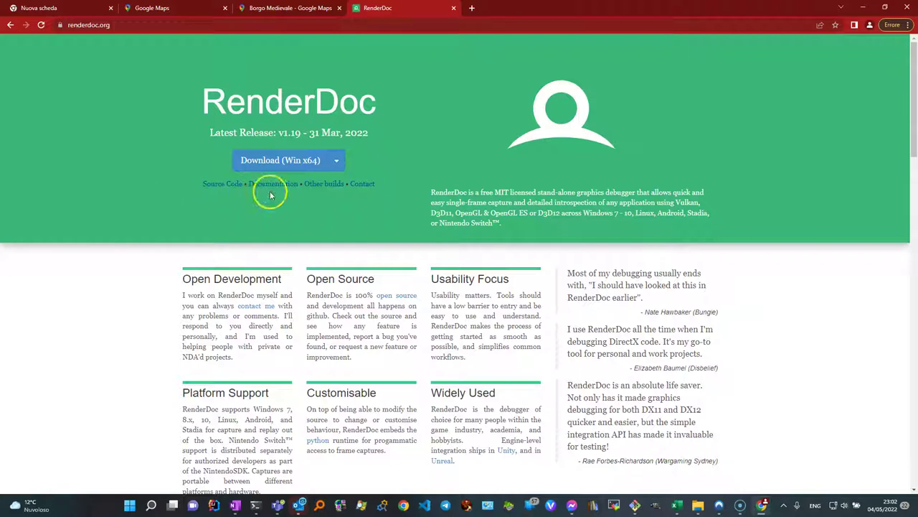
- Start downloading the latest stable RenderDoc ZIP for Win x64, and cancel the download
click(338, 161)
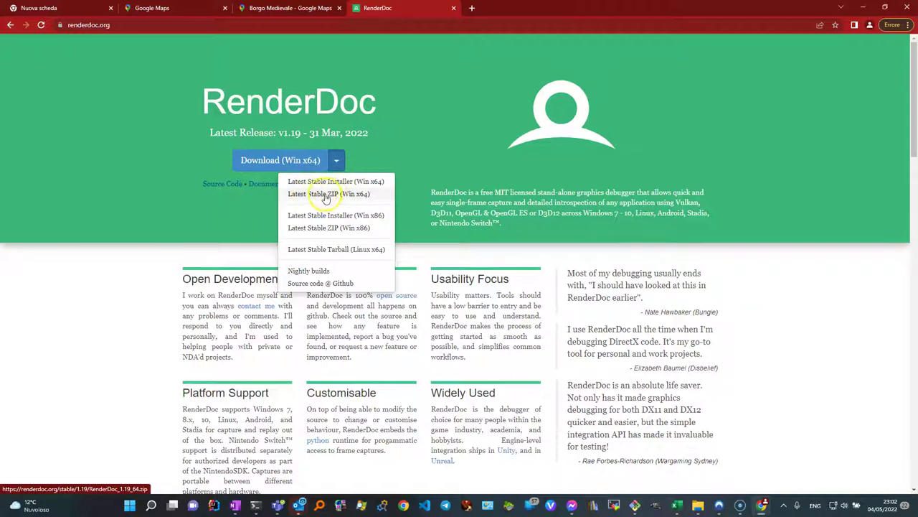
click(321, 195)
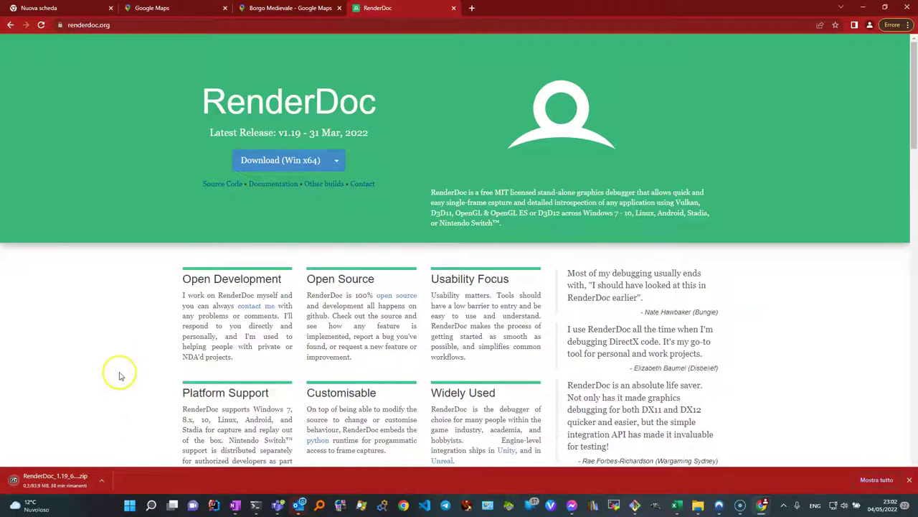
click(101, 481)
click(120, 462)
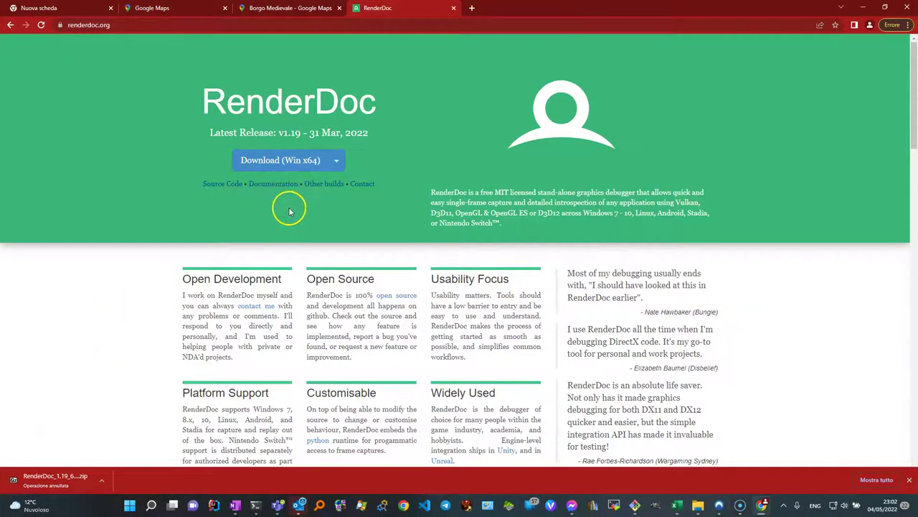
- Switch to Everything, search for "renderdoc.ex" and launch qrenderdoc.exe from C:\Apps\RenderDoc_1.19_64
click(320, 505)
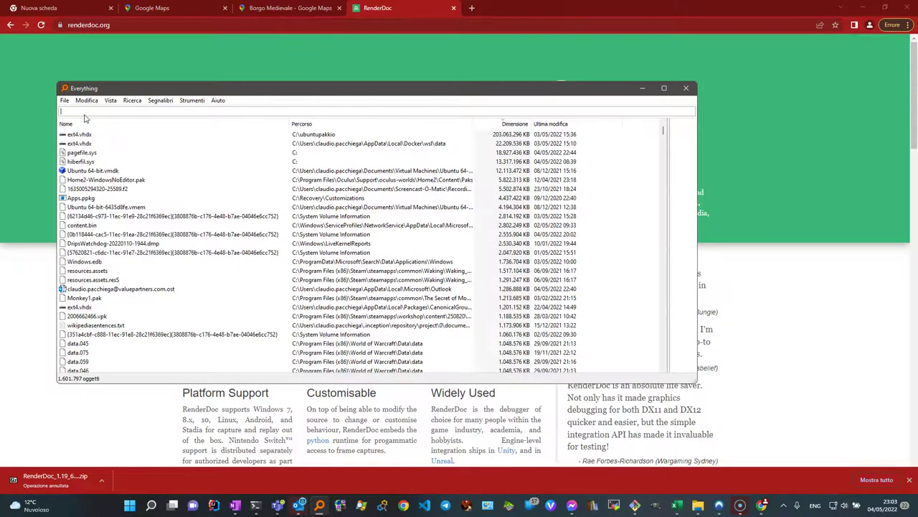
text(render)
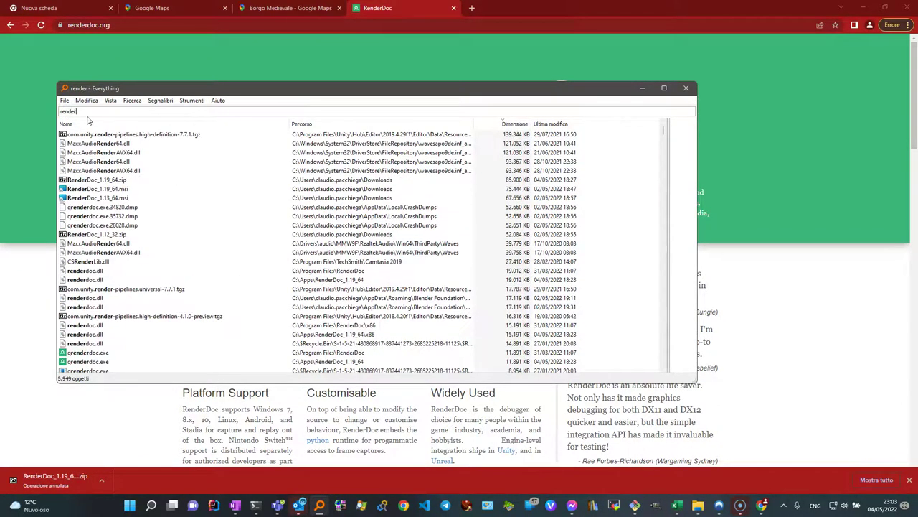
text(doc.ex)
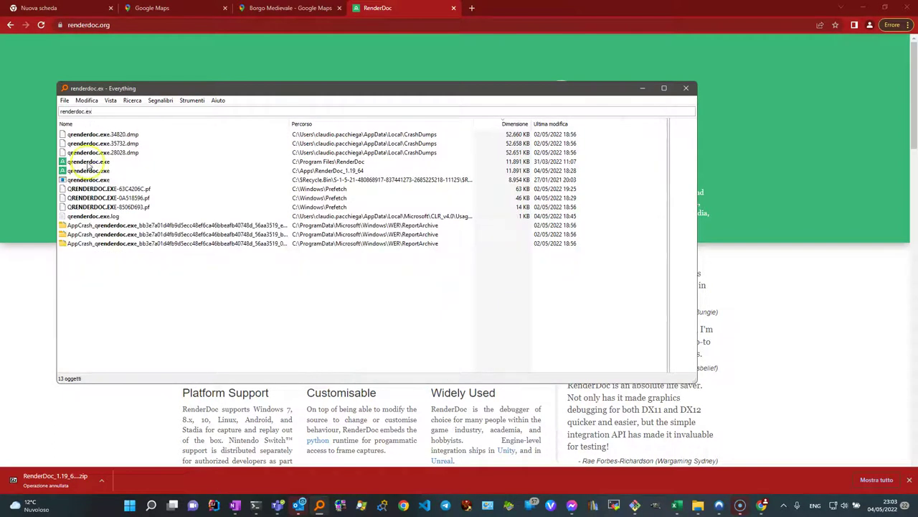
click(89, 163)
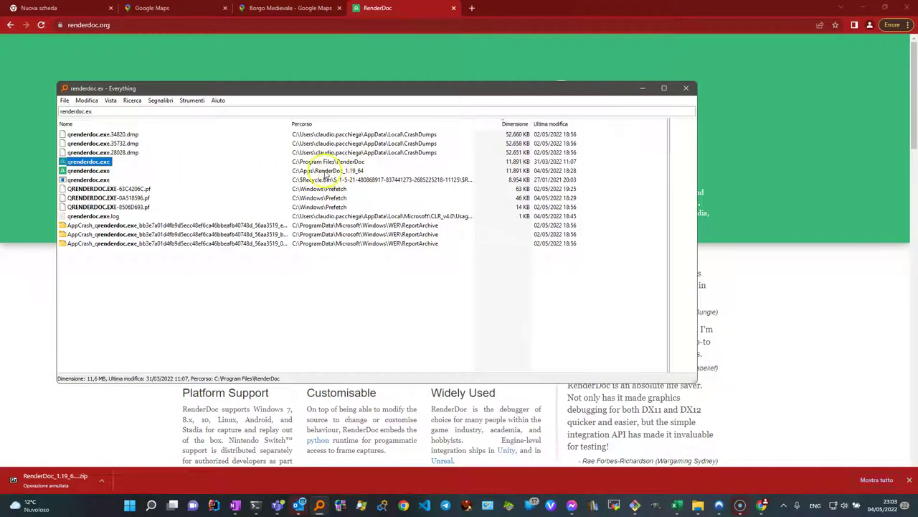
click(83, 171)
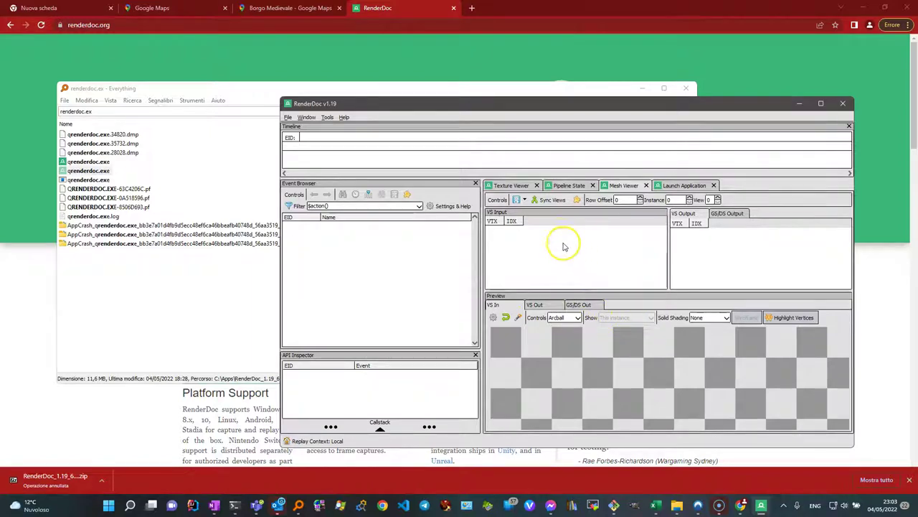
- Check the process injection option in RenderDoc's general settings and close the settings
click(287, 117)
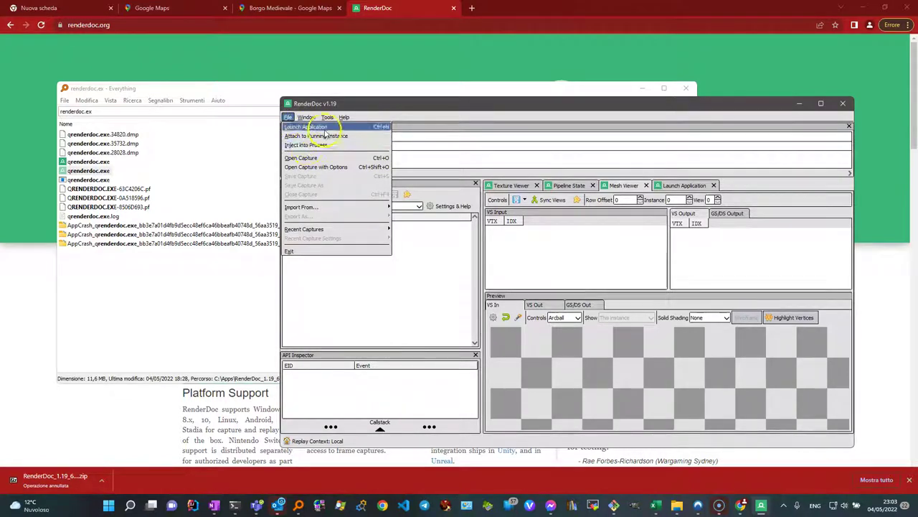
click(328, 117)
click(328, 118)
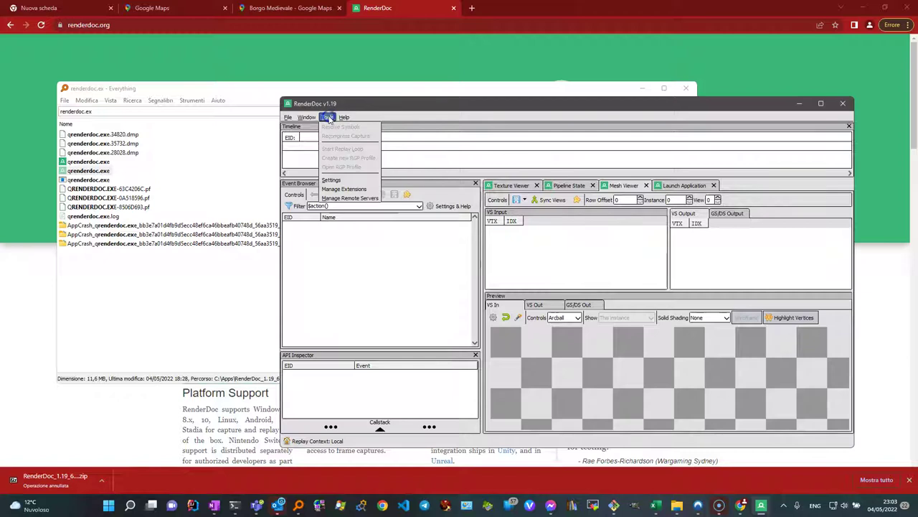
click(332, 179)
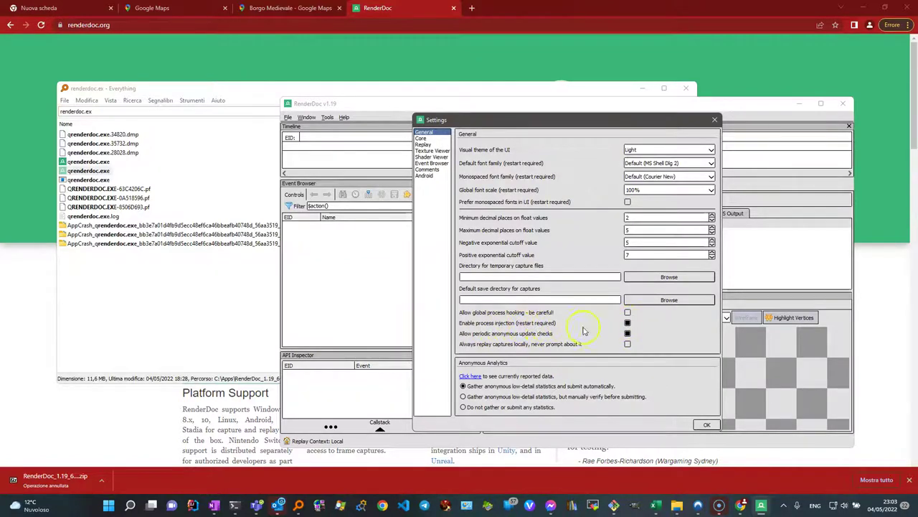
click(706, 425)
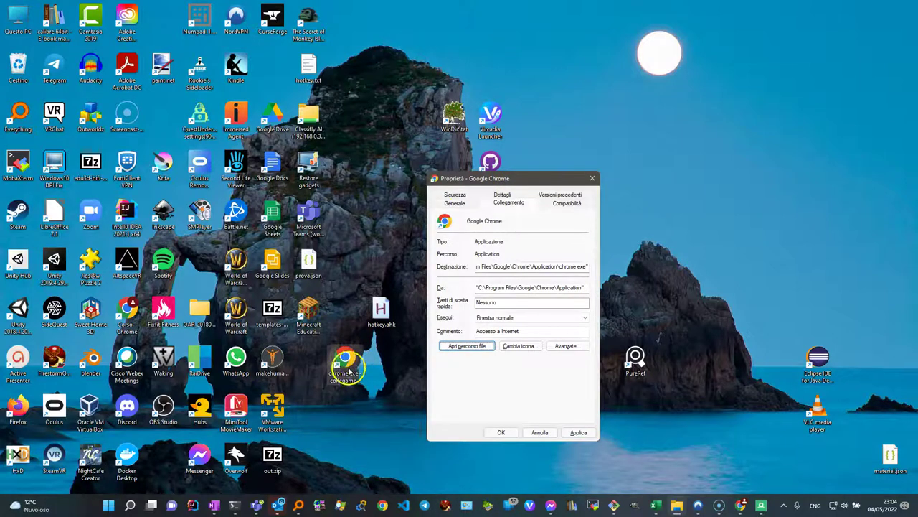
- Close the Google Chrome properties, and inspect the destination path in the desktop chrome.exe (2) shortcut's properties
click(592, 178)
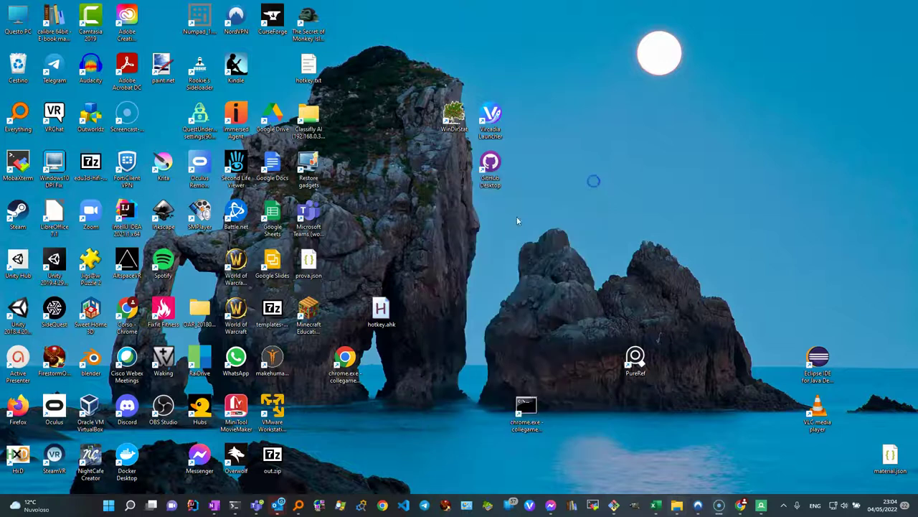
click(345, 357)
right_click(346, 358)
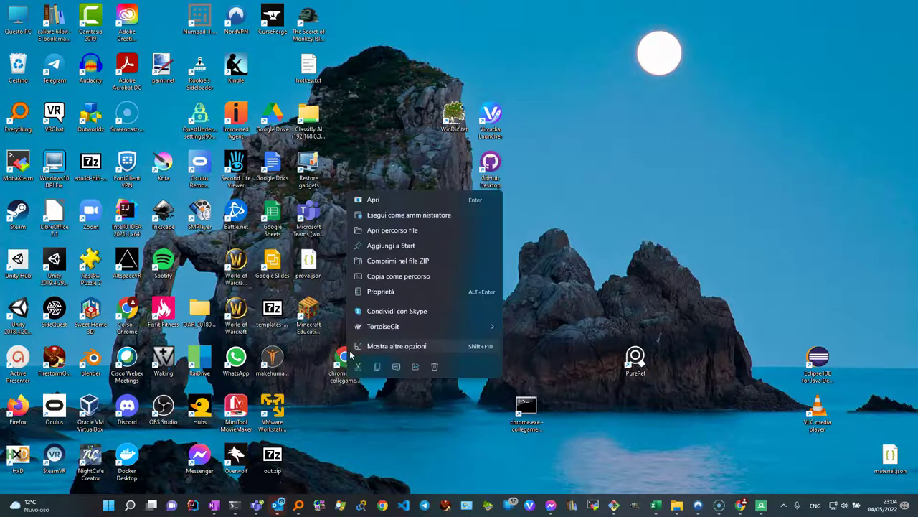
click(402, 291)
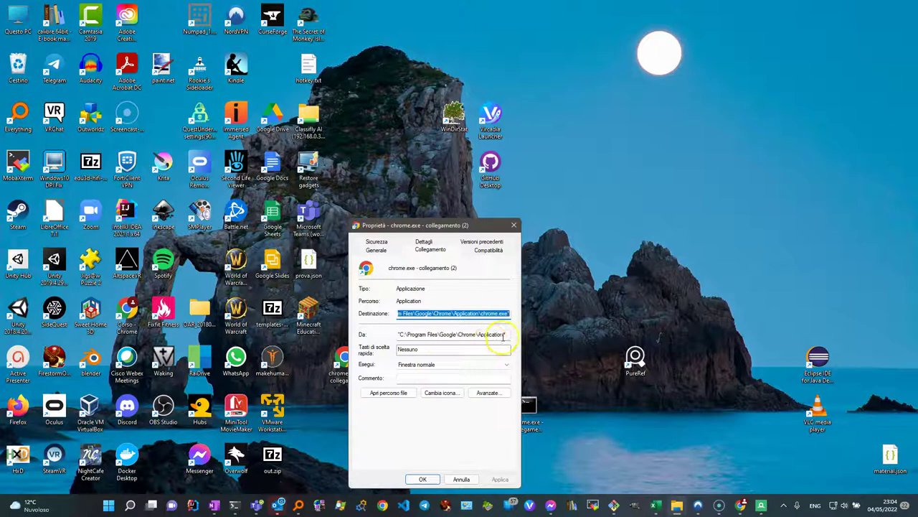
click(515, 225)
- Create another desktop shortcut from the chrome.exe (2) shortcut and place it between that shortcut and the console-icon one
right_click(349, 359)
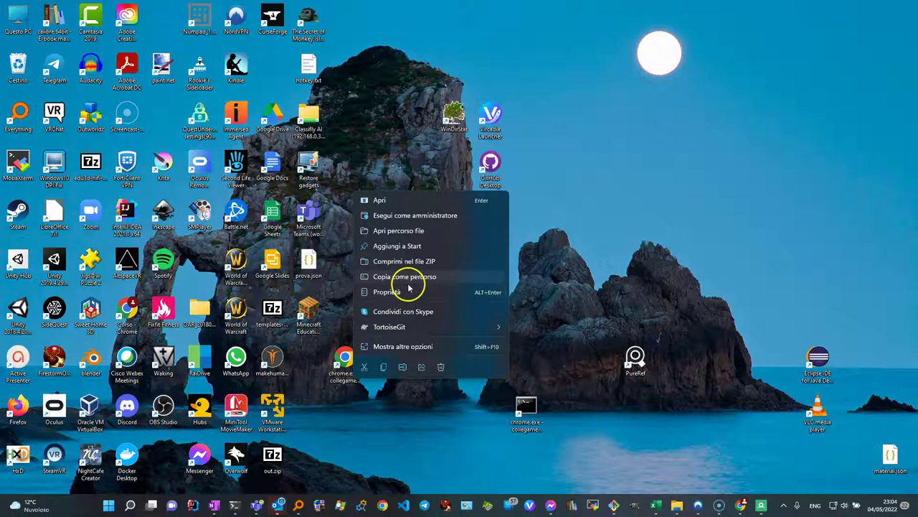
click(430, 346)
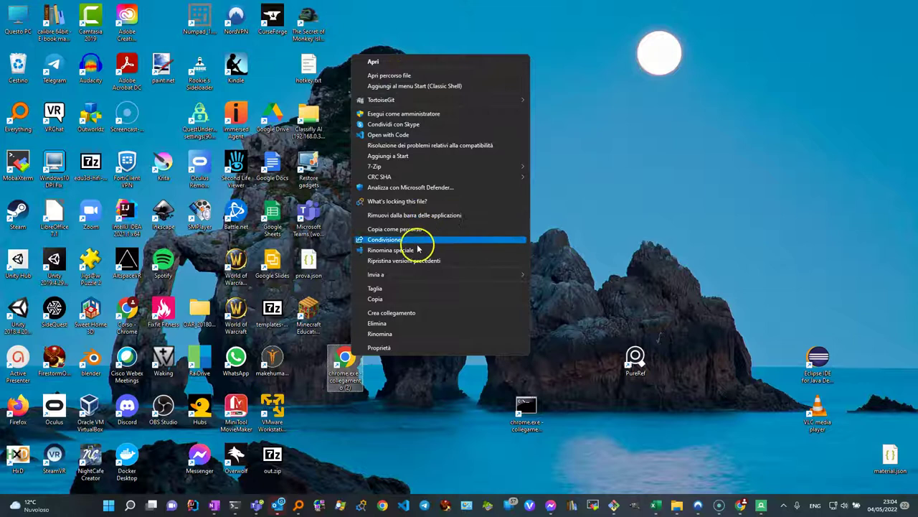
mouse_move(440, 276)
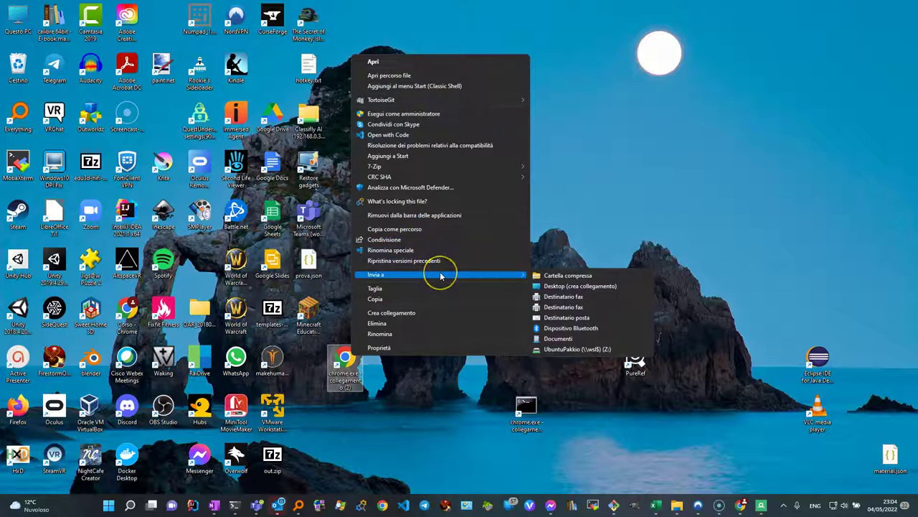
click(567, 287)
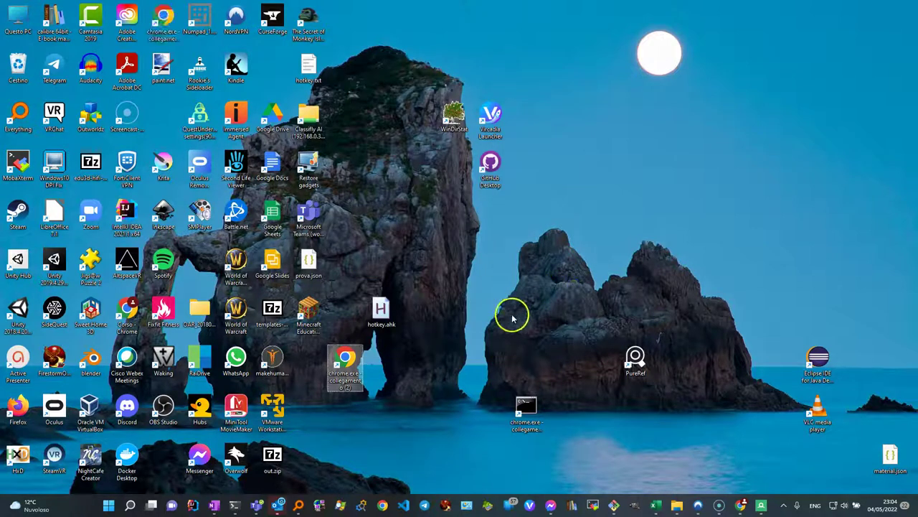
drag(156, 20, 470, 352)
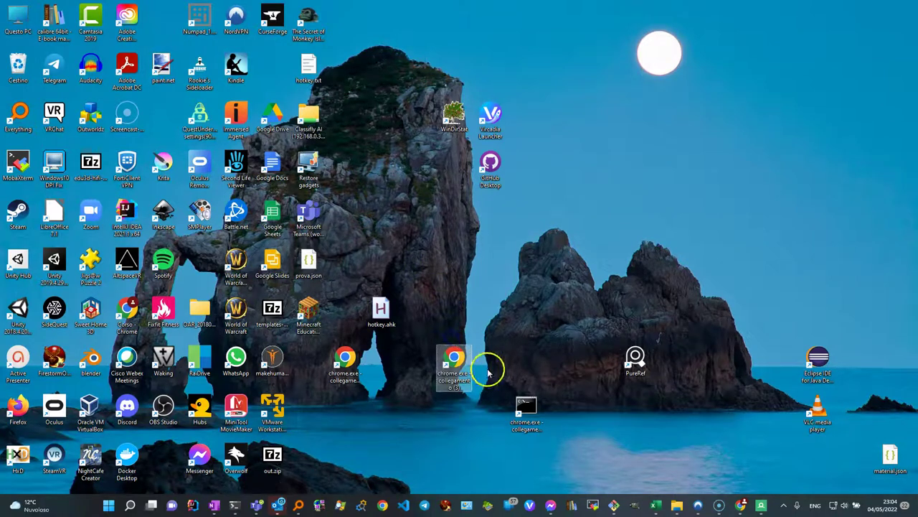
- Paste the console-icon chrome.exe shortcut's destination command into a cleared terminal, and move the terminal aside to read it in full
click(524, 408)
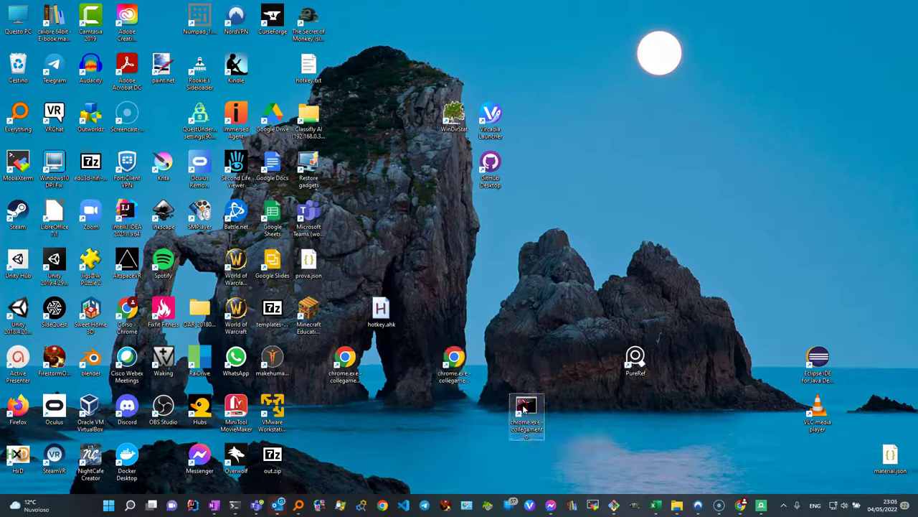
right_click(527, 423)
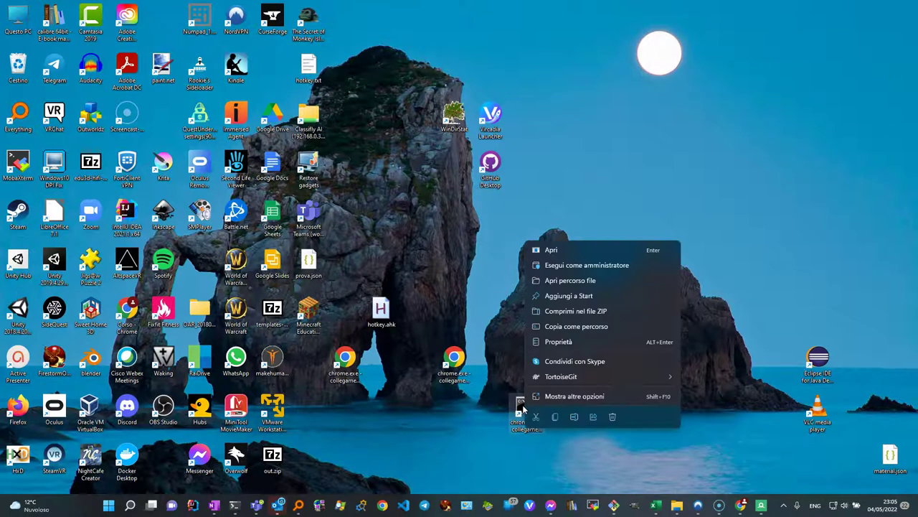
click(572, 342)
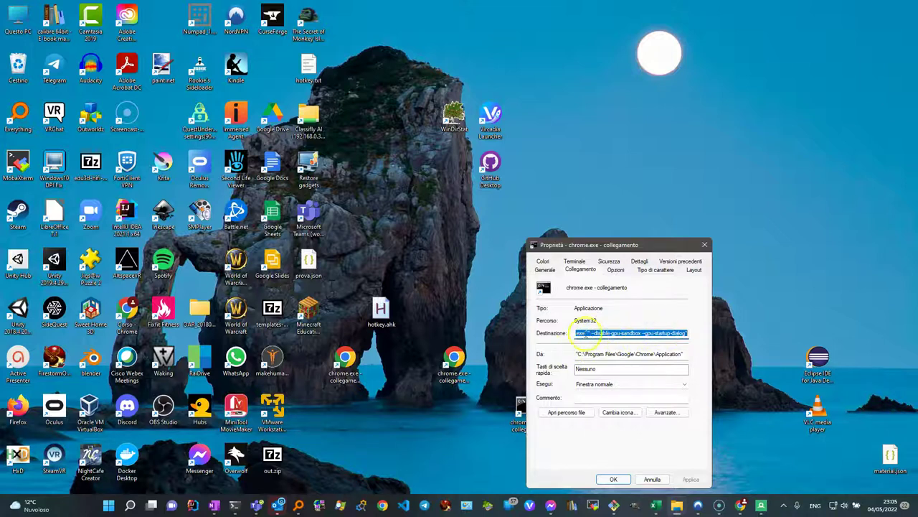
click(234, 505)
text(clear)
key(Return)
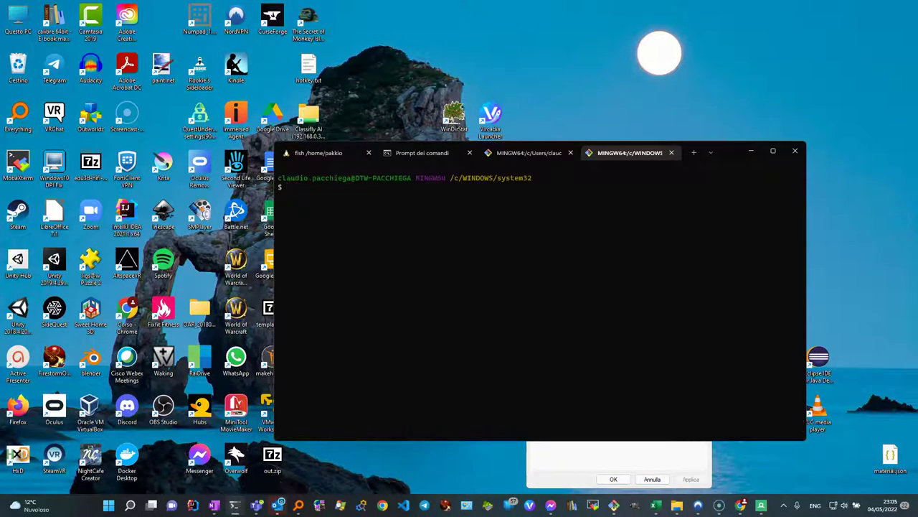
text(C:\Windows\System32\cmd.exe /c "SET RENDERDOC_HOOK_EGL=0 && START "" ^"C:\Program Files\Google\Chrome\Application\chrome.exe^" --disable-gpu-sandbox --gpu-startup-dialog")
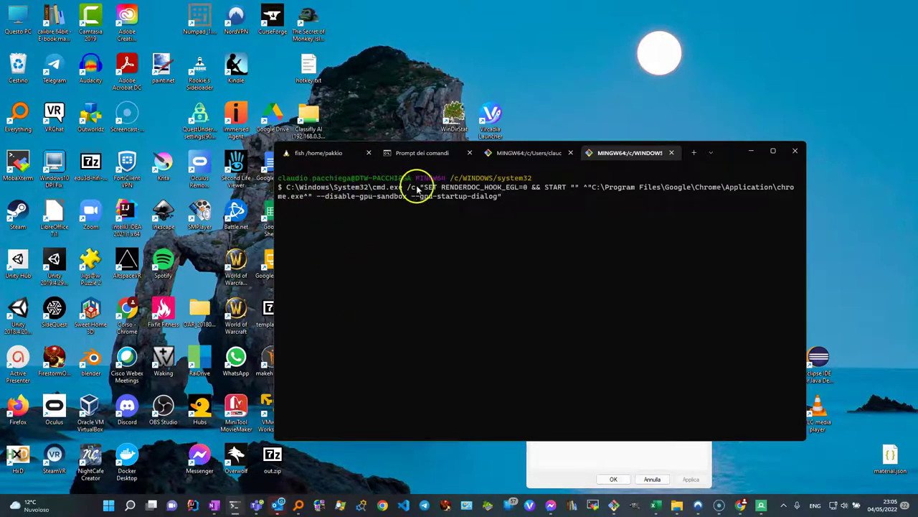
drag(723, 149, 459, 70)
click(583, 386)
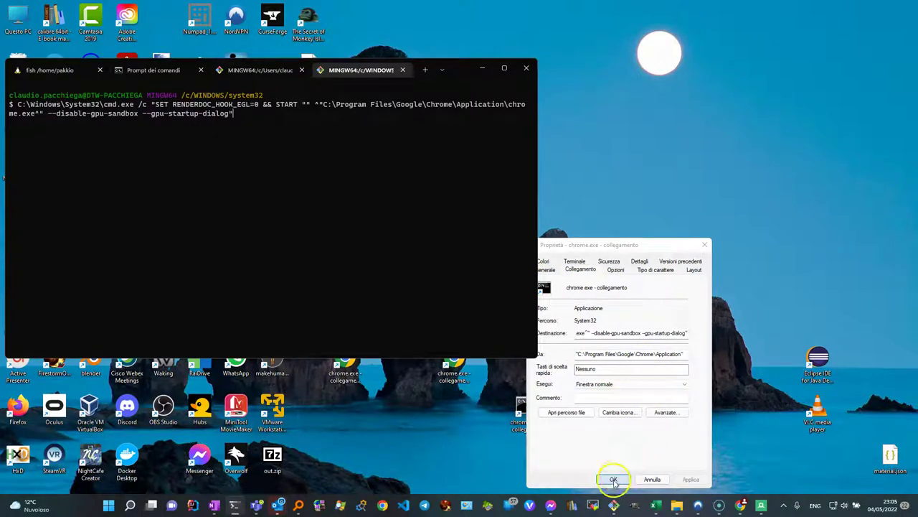
- Close the chrome.exe shortcut's properties and minimize the terminal window
click(705, 244)
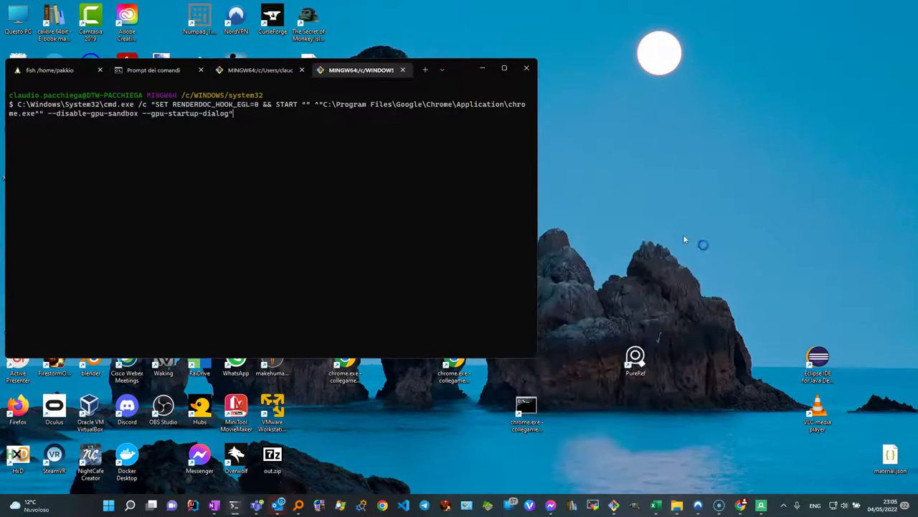
click(526, 68)
click(304, 232)
click(481, 68)
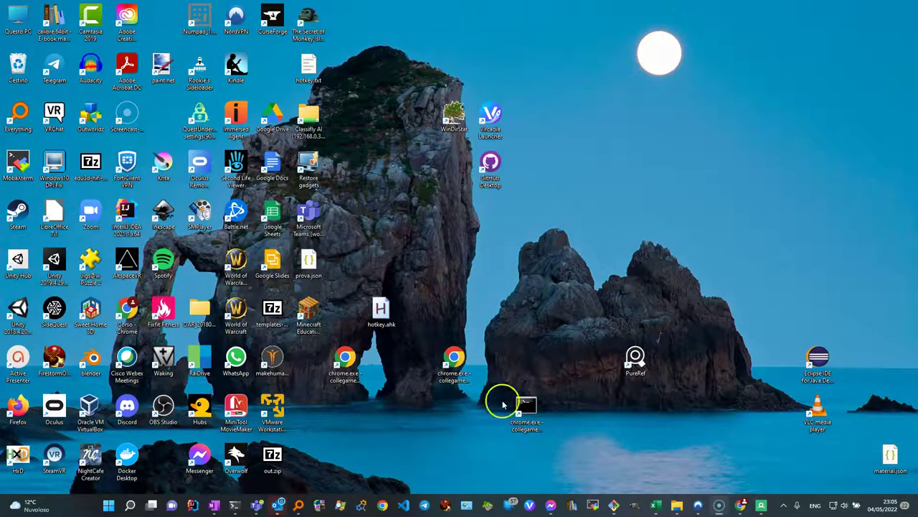
- Close the open Chrome window and launch Chrome through the desktop's console-icon chrome.exe shortcut with the GPU debugging options
double_click(530, 412)
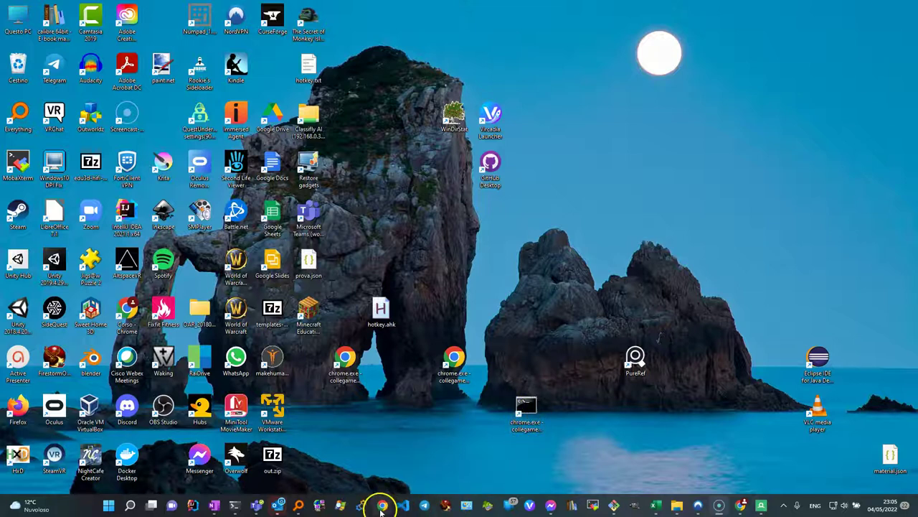
click(742, 505)
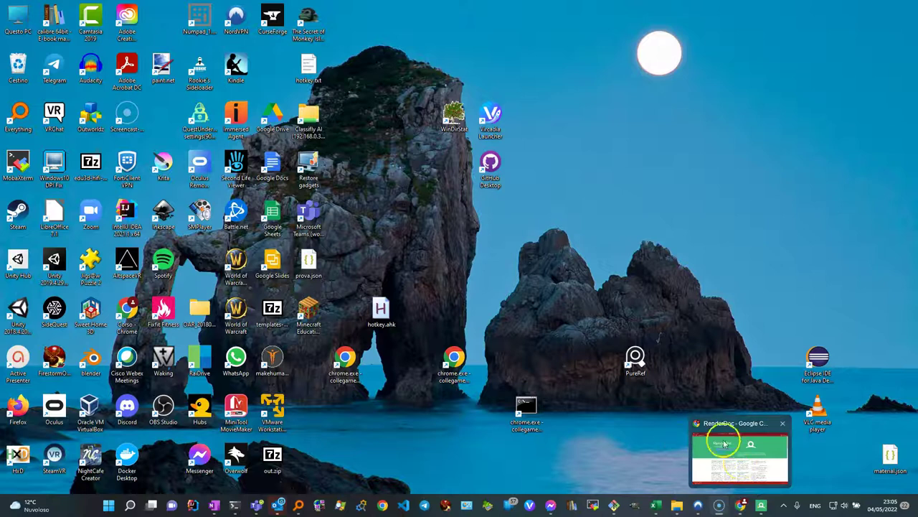
click(783, 426)
click(453, 379)
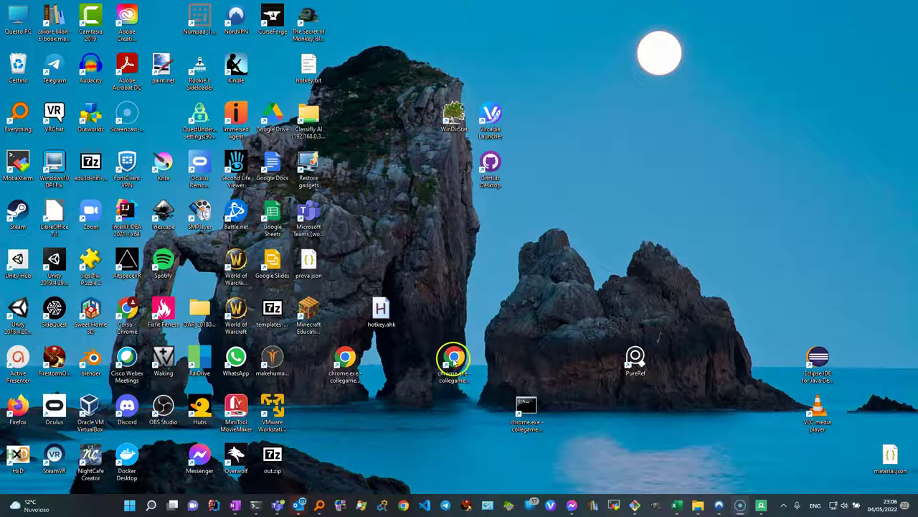
click(527, 406)
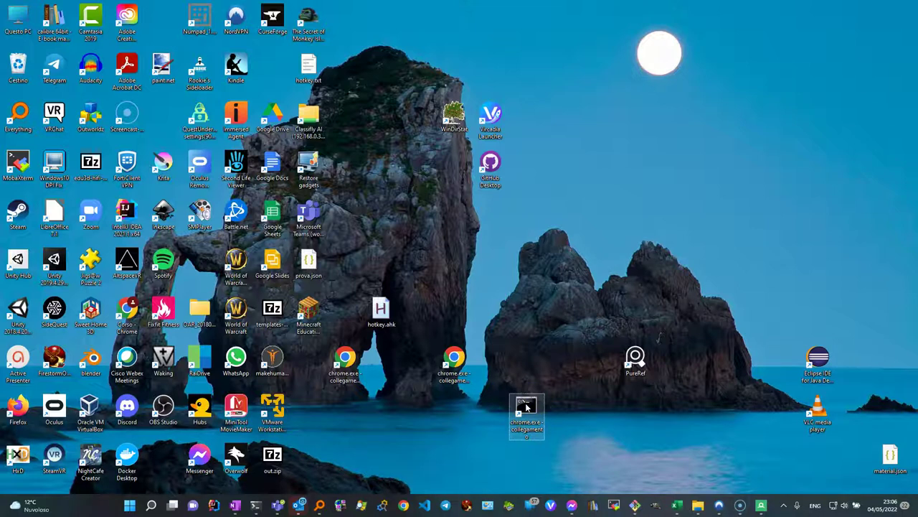
double_click(526, 406)
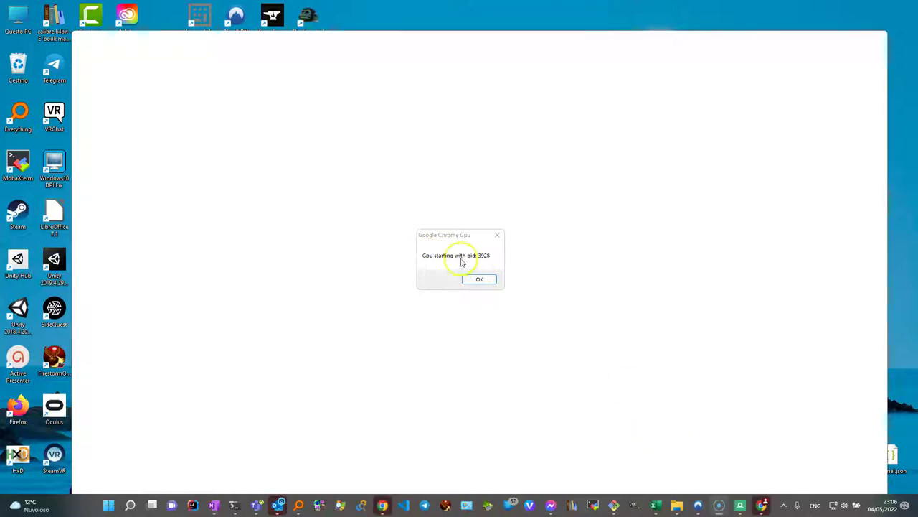
- Switch to RenderDoc, open Inject into Process, and move the window aside to read the process ID in Chrome's GPU dialog
click(739, 503)
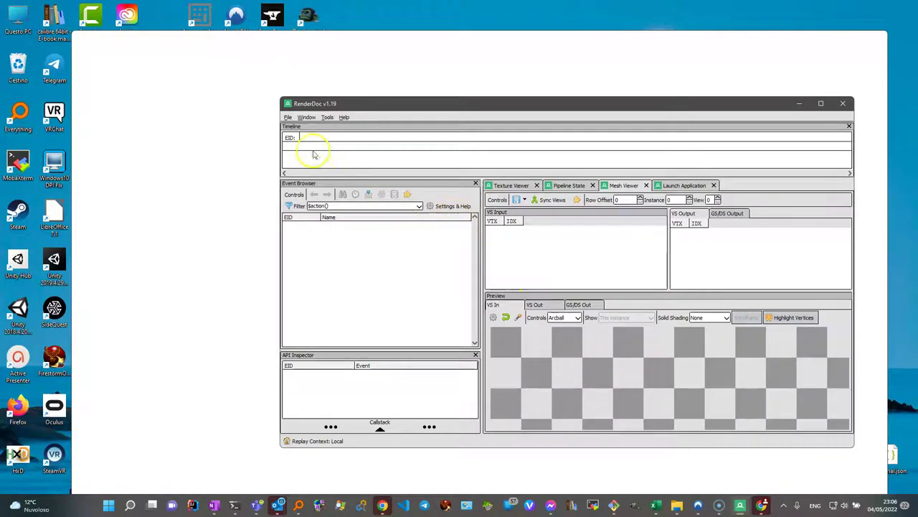
click(287, 118)
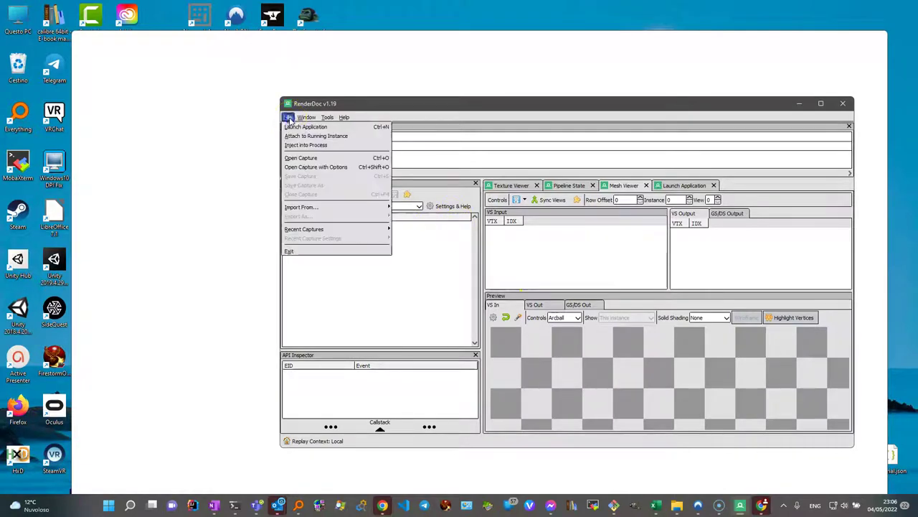
click(302, 143)
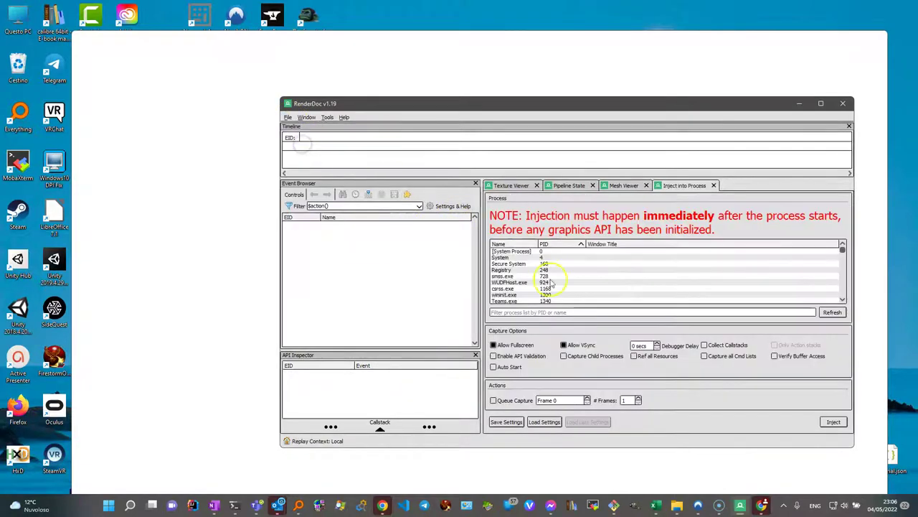
drag(431, 102, 653, 107)
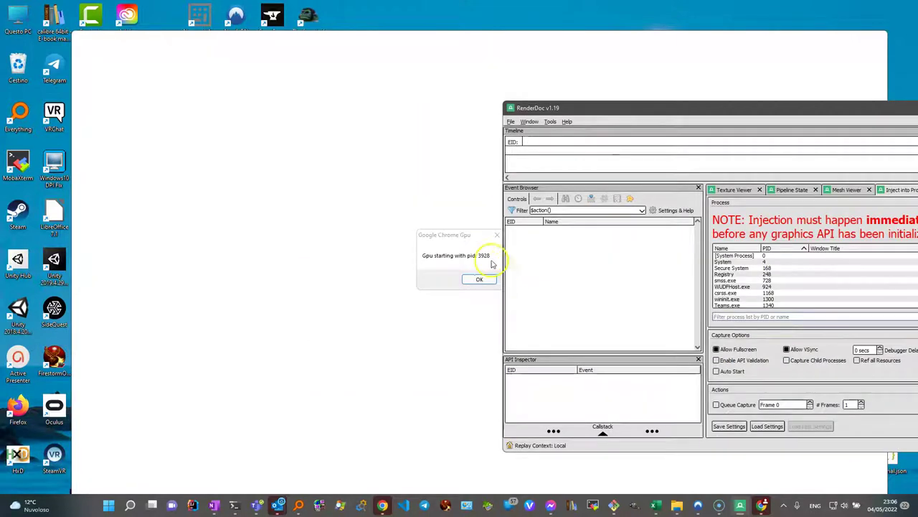
drag(709, 113, 495, 108)
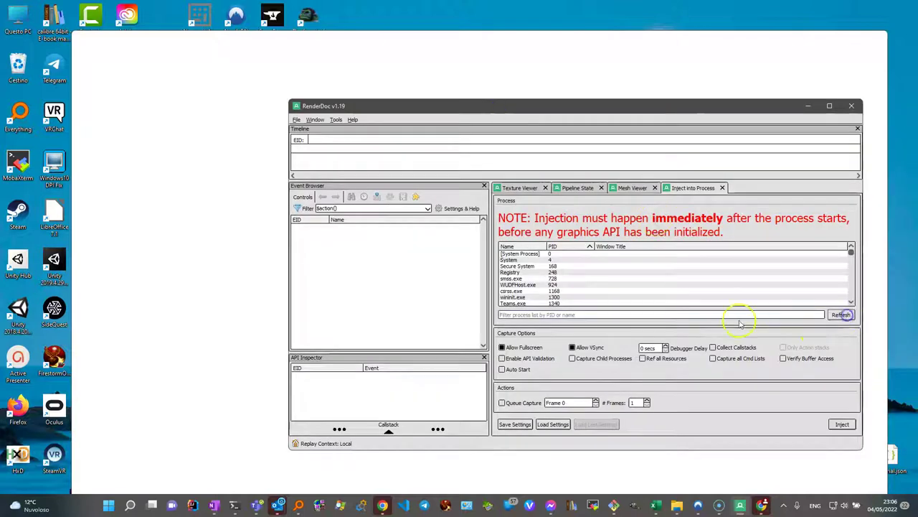
- Filter the process list by PID 3928 and inject RenderDoc into the chrome.exe process titled Google Chrome Gpu
click(553, 313)
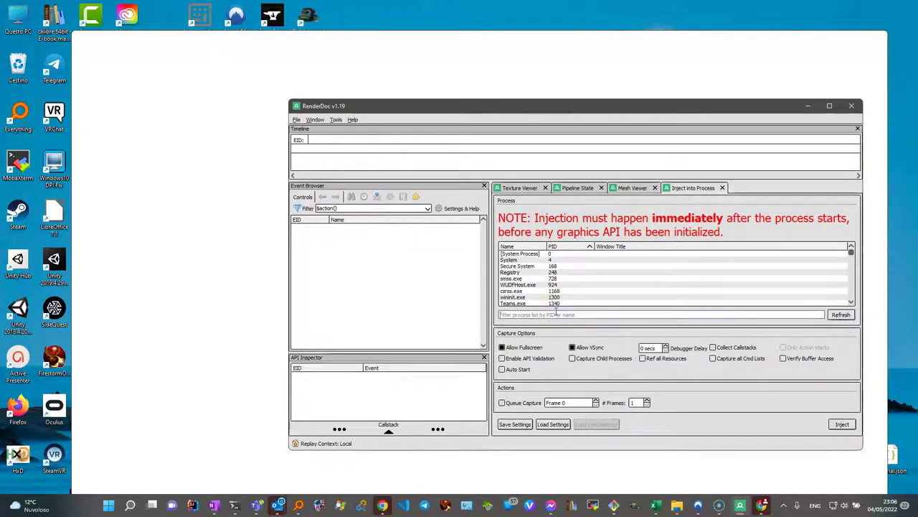
text(3)
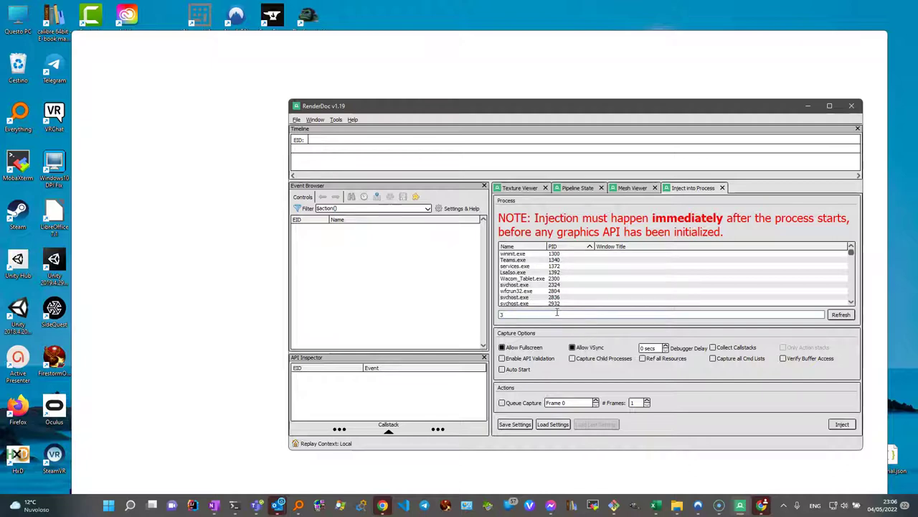
text(928)
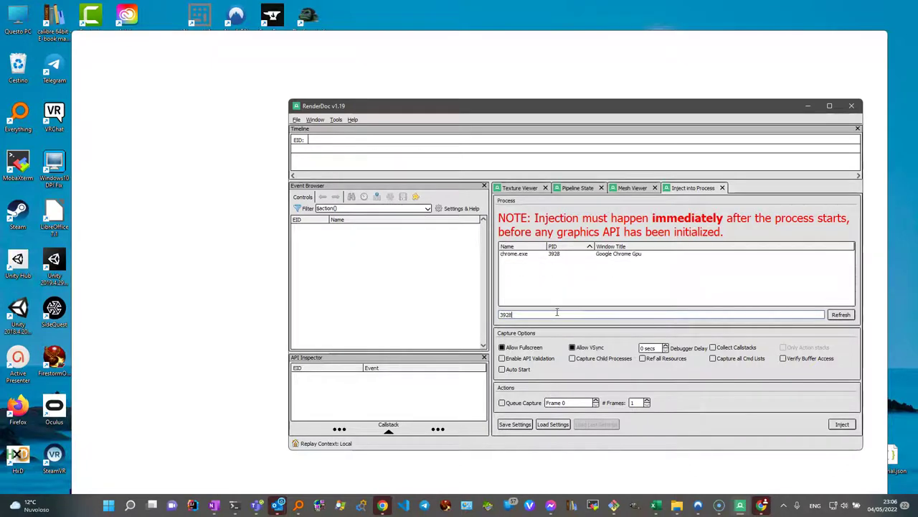
click(619, 277)
click(616, 256)
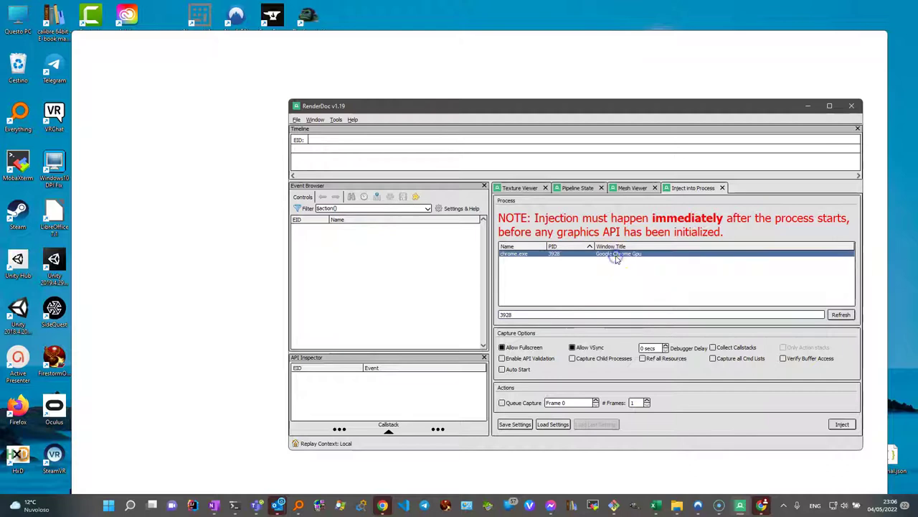
double_click(616, 255)
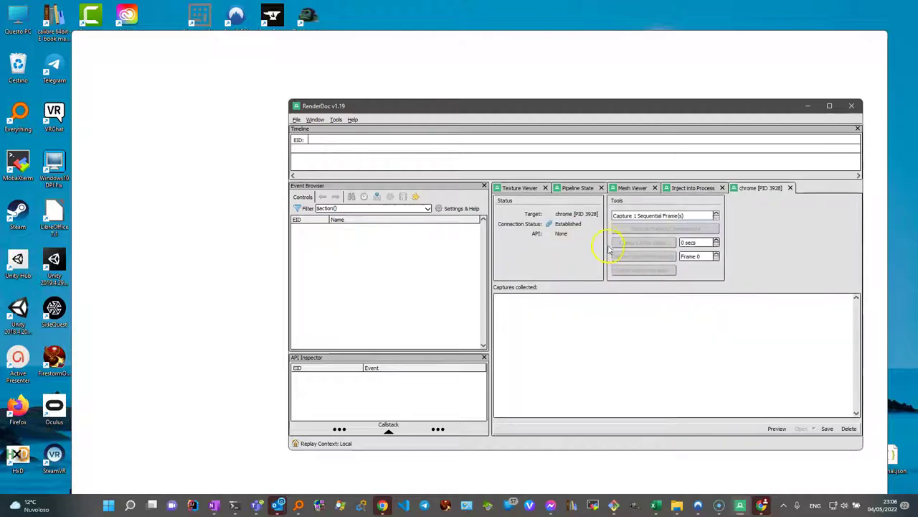
- Move RenderDoc off Chrome's GPU dialog, confirm the dialog so Chrome starts, and bring RenderDoc back fully into view
drag(411, 105, 682, 104)
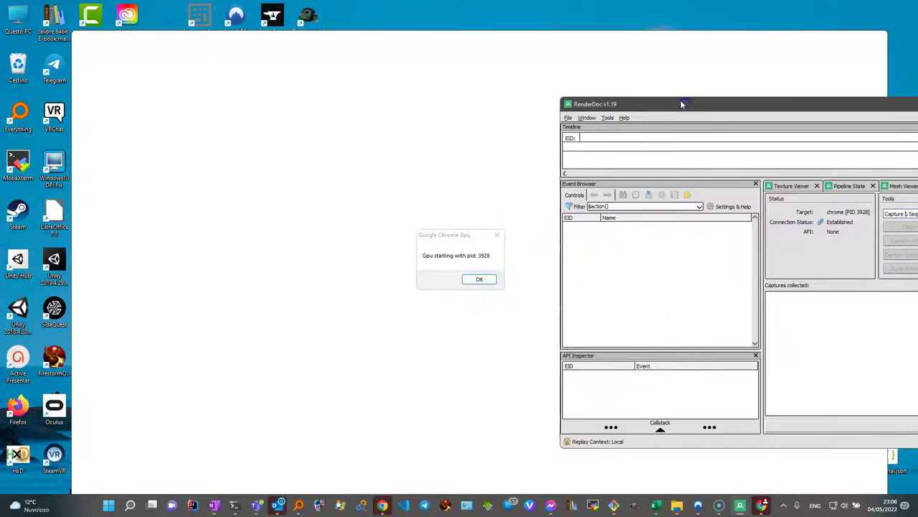
click(479, 280)
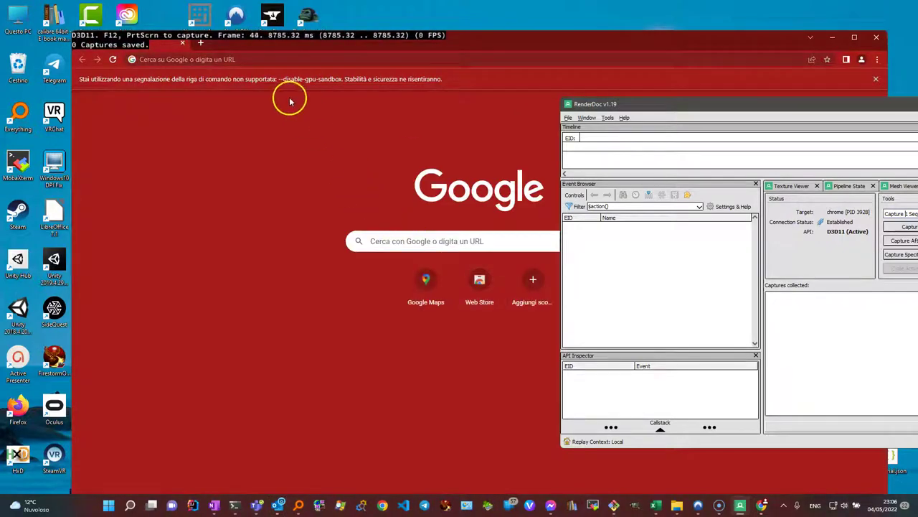
drag(706, 106, 459, 107)
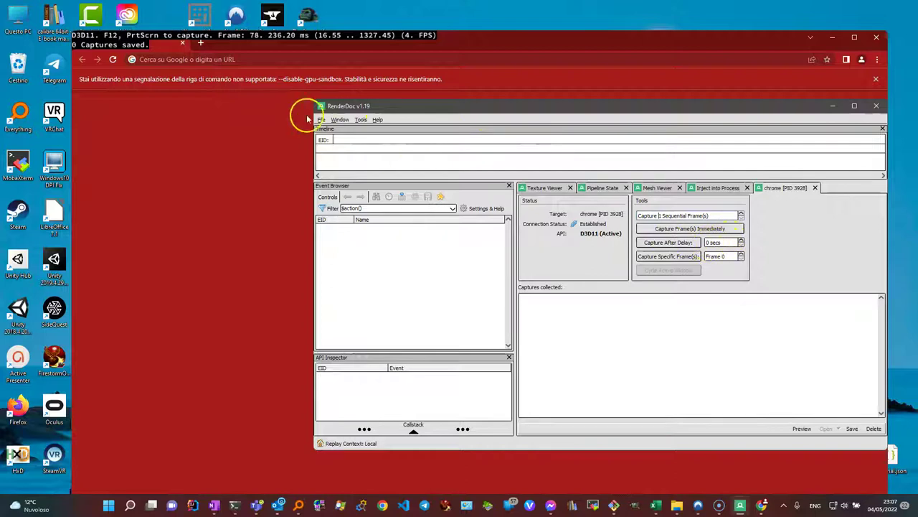
- Open the most recent Borgo Medievale Google Maps page from Chrome's history and maximize the window with the warning bar dismissed
click(200, 43)
click(261, 95)
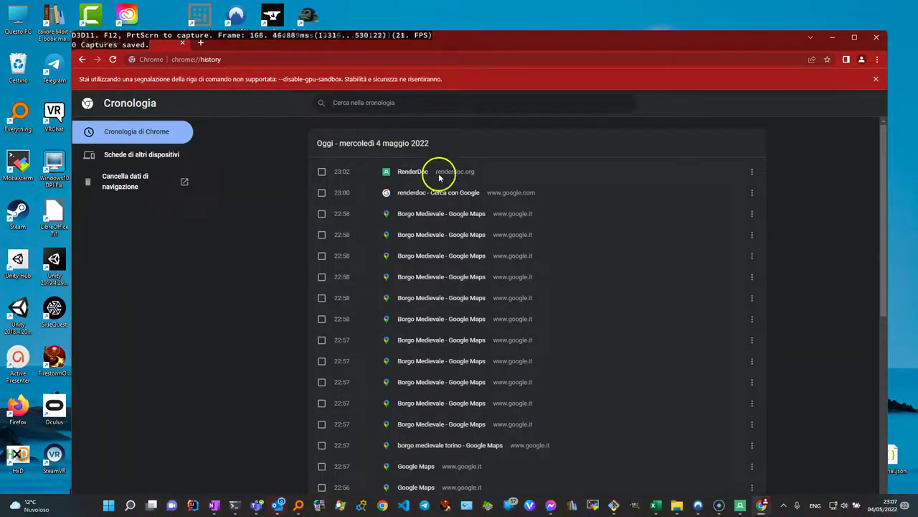
click(424, 216)
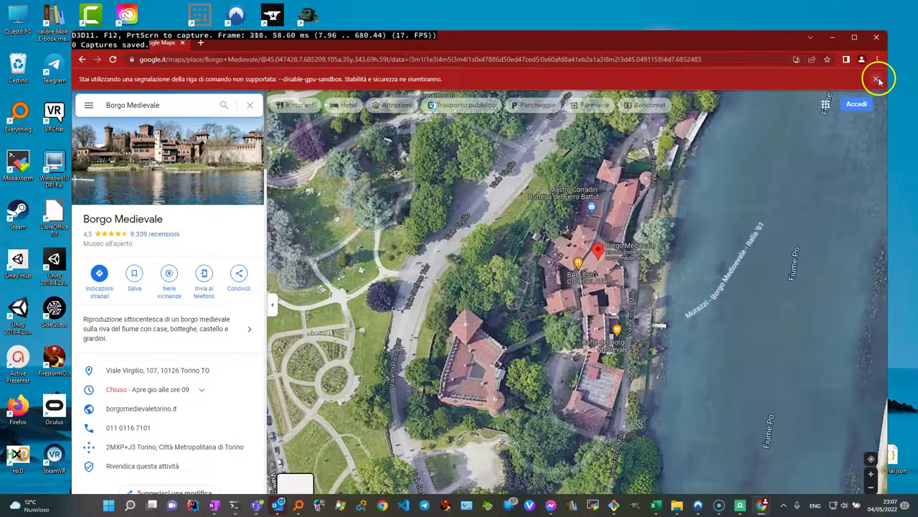
click(876, 79)
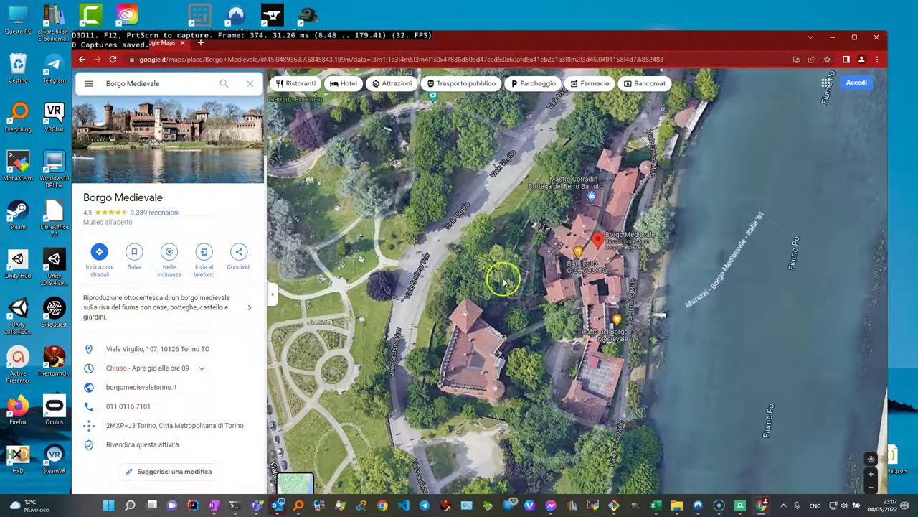
click(854, 36)
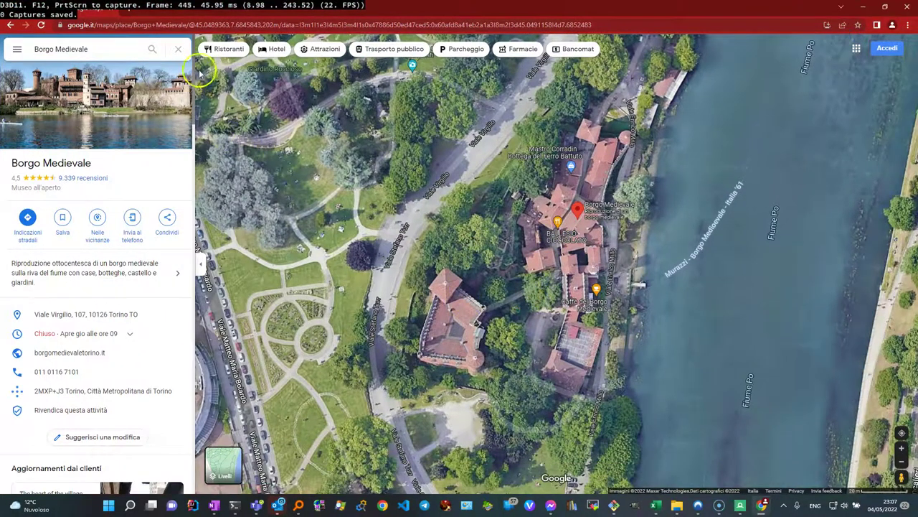
- Clear the Borgo Medievale place search and show the map as satellite imagery with the globe view (Visualizzazione globo) enabled
click(178, 50)
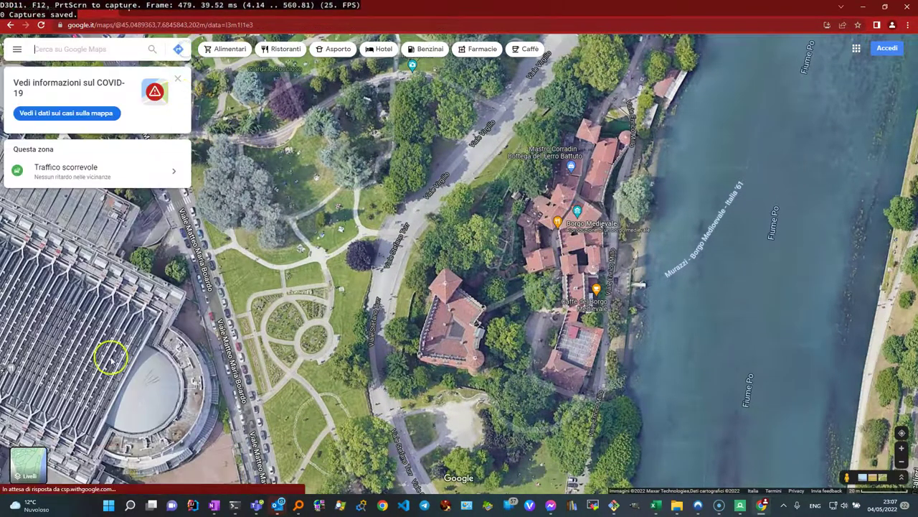
click(34, 458)
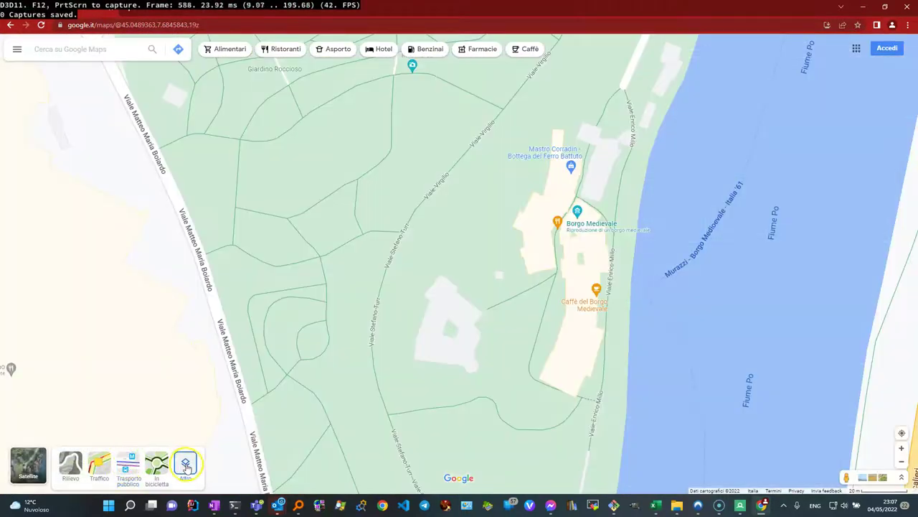
click(185, 465)
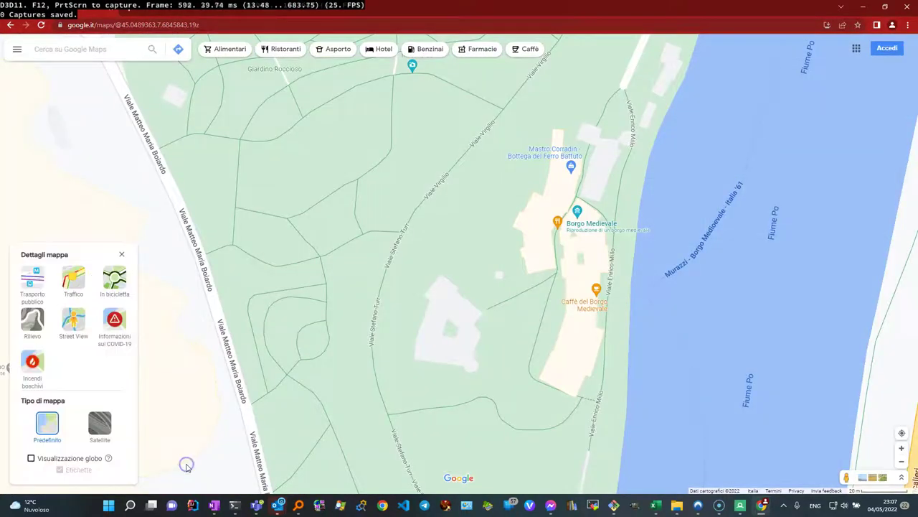
click(39, 458)
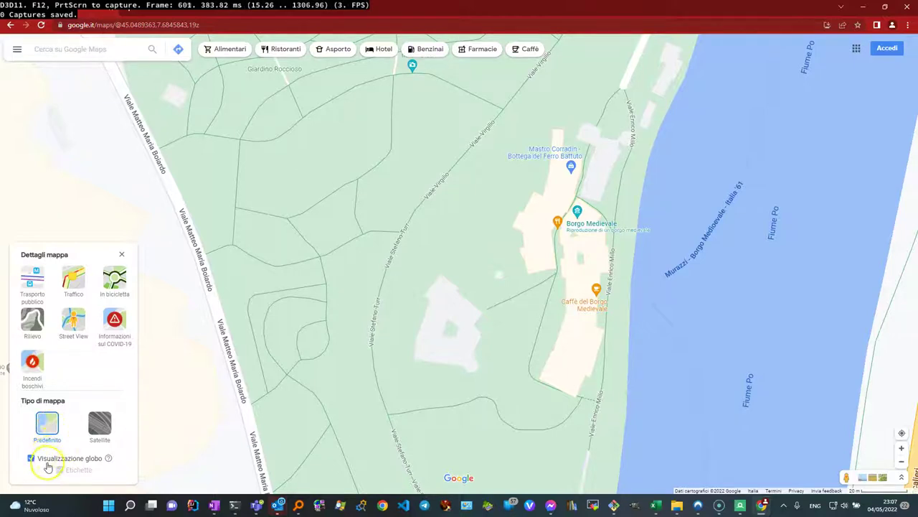
click(121, 254)
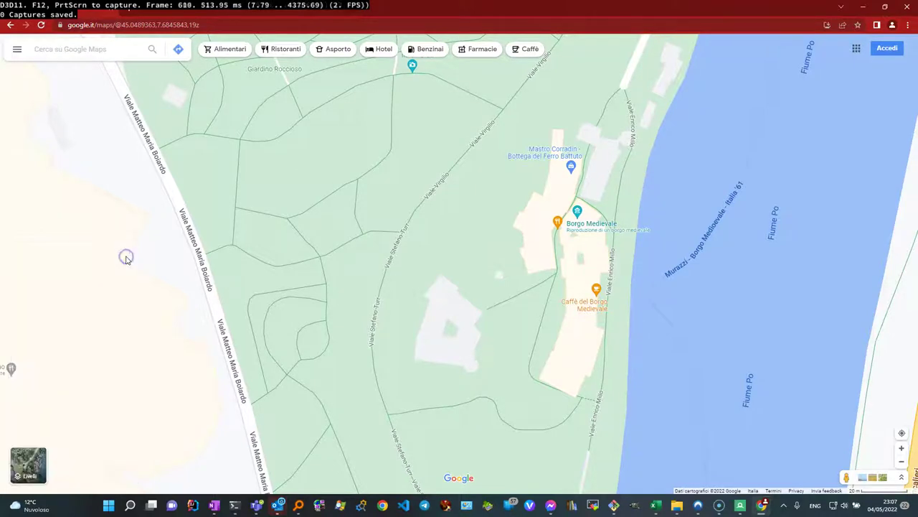
click(32, 463)
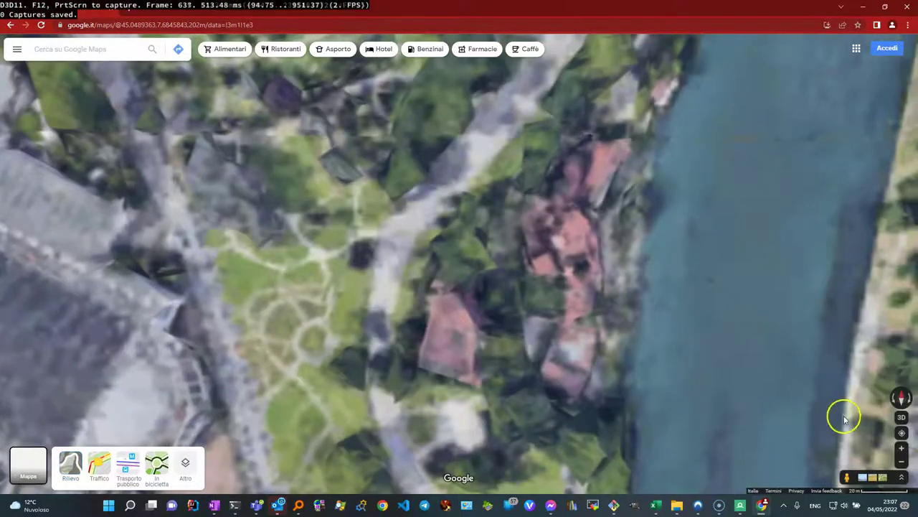
- Tilt the map into 3D and frame the Borgo Medievale castle and village buildings beside the river
click(902, 417)
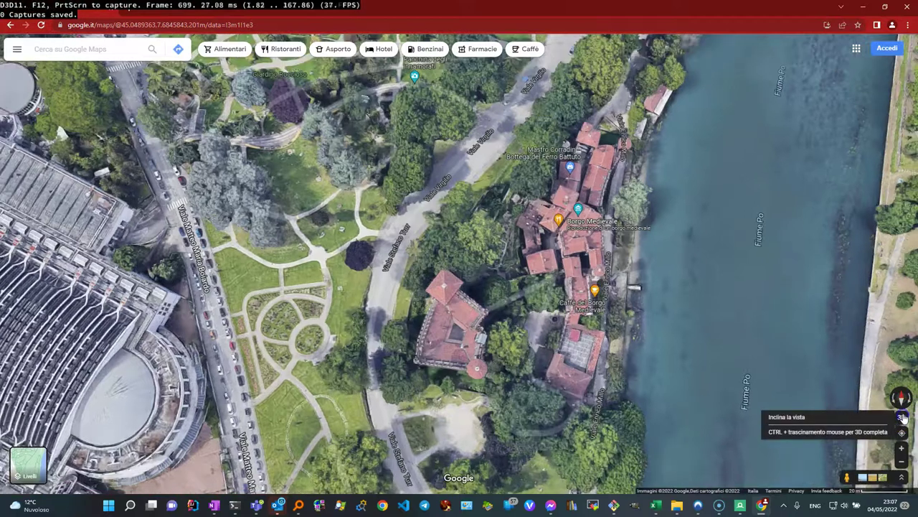
scroll(609, 374, up, 2)
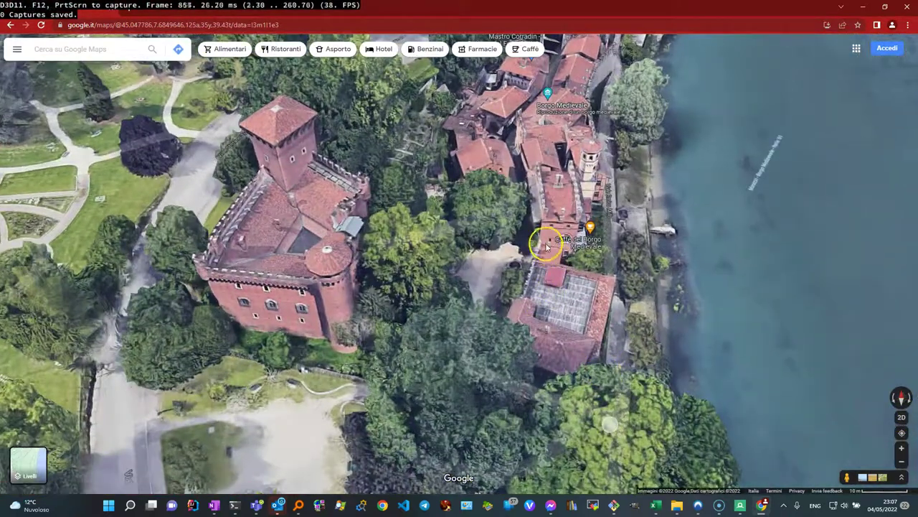
drag(543, 239, 495, 337)
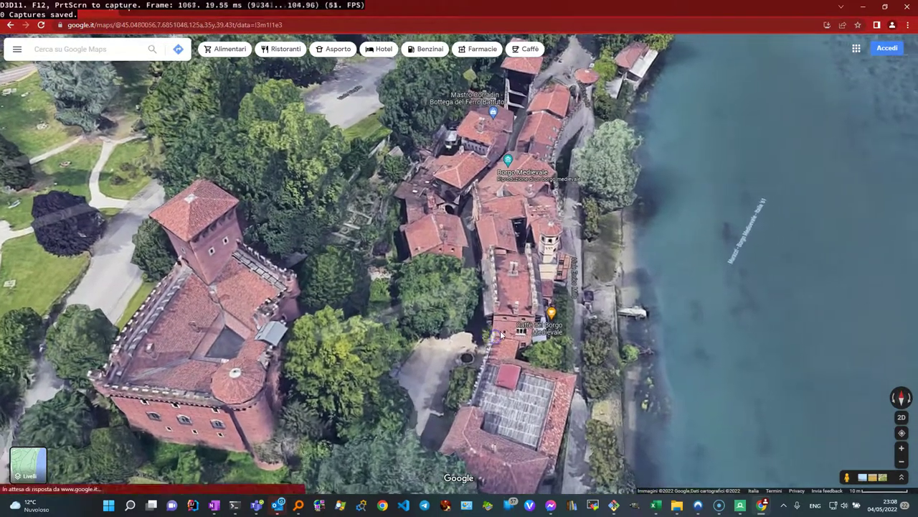
scroll(495, 337, down, 1)
click(591, 66)
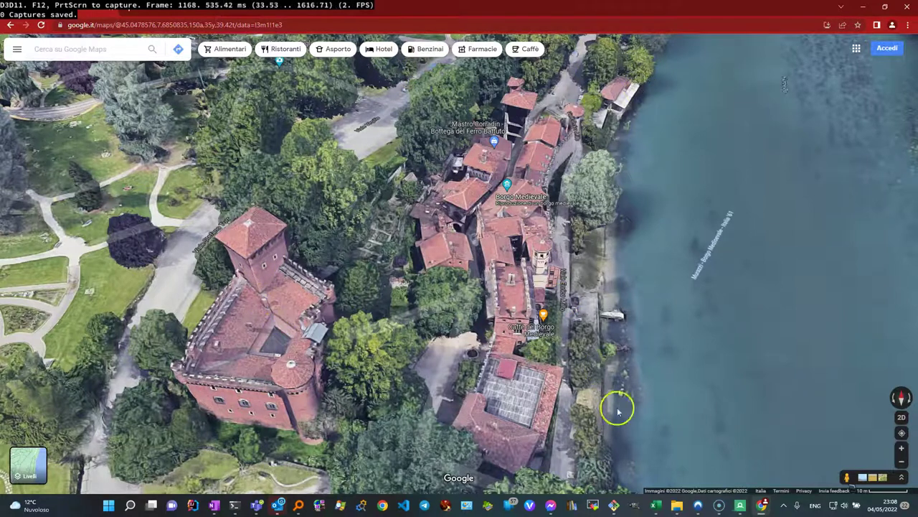
- Switch to RenderDoc and open the capture delay value for editing in the chrome [PID 3928] connection
mouse_move(721, 505)
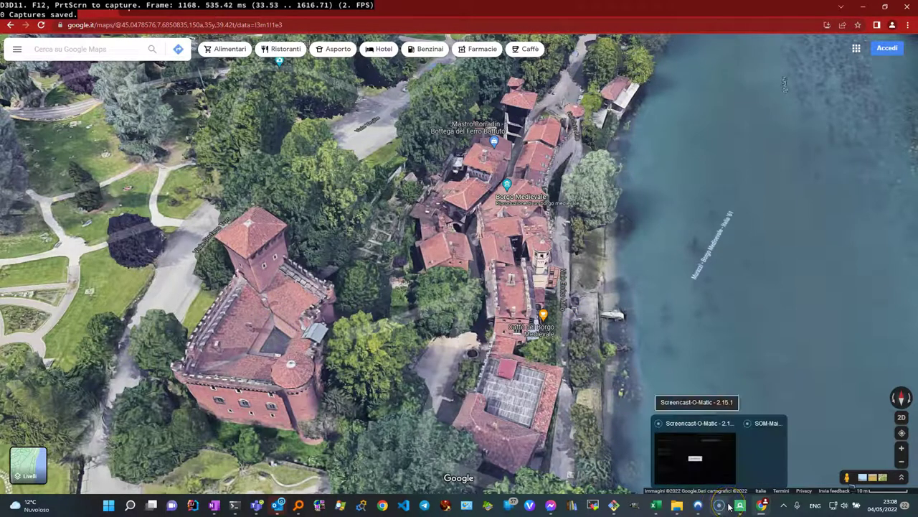
click(740, 506)
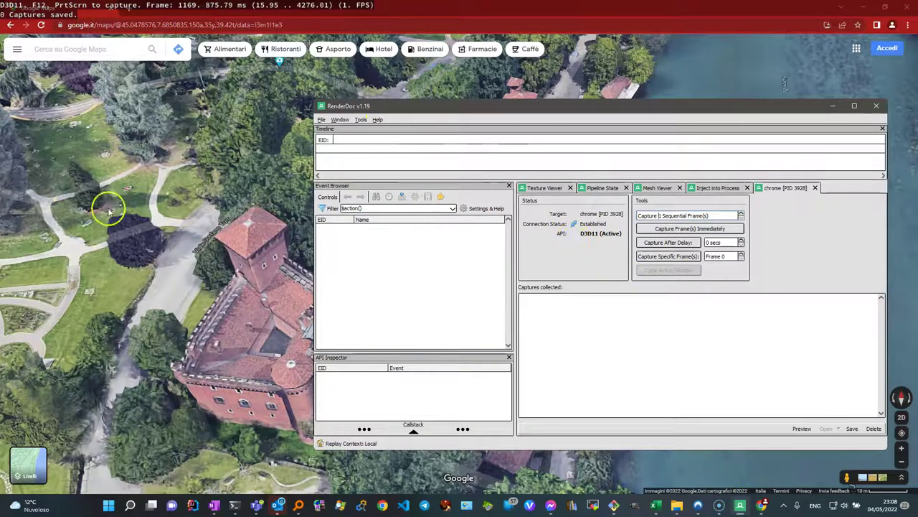
click(708, 242)
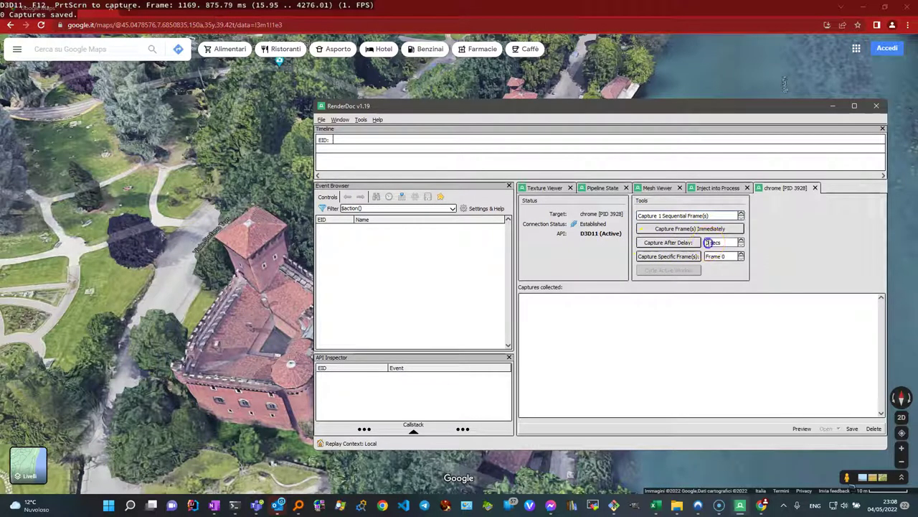